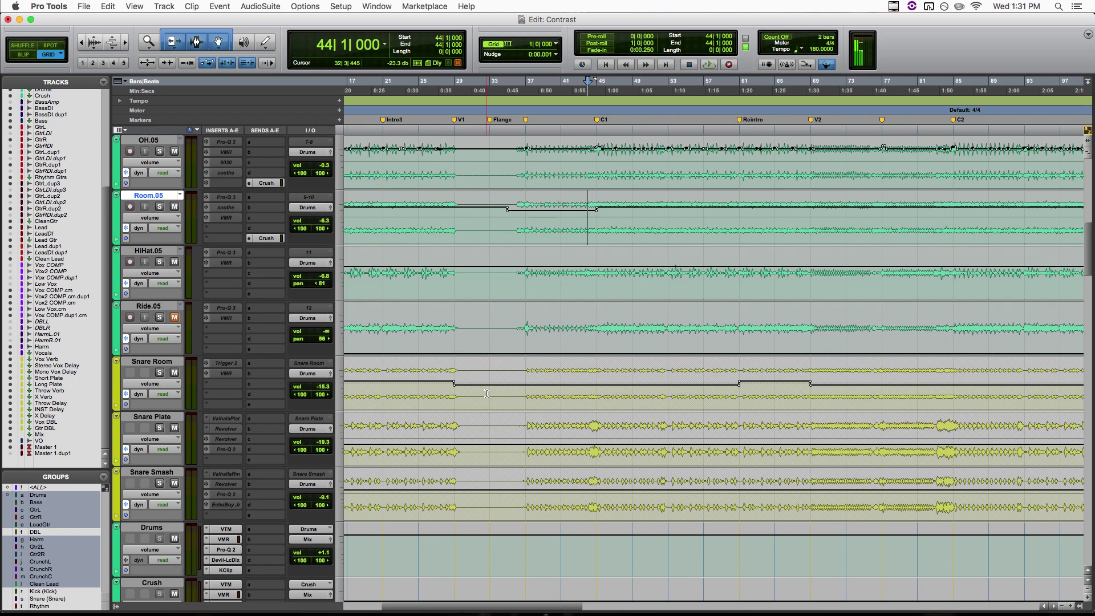
# Play the mix from the marker before C1 and highlight the passage around the Room.05 volume automation dip.
pyautogui.scroll(2, 589, 224)
pyautogui.click(523, 278)
pyautogui.press('space')
pyautogui.press('space')
pyautogui.moveTo(526, 285); pyautogui.dragTo(735, 288)
pyautogui.click(568, 267)
# Solo the Room.05 track and play it from bar 42 into the C1 section, with the timeline magnified.
pyautogui.click(160, 262)
pyautogui.press('space')
pyautogui.press('super+bracketright')
pyautogui.press('super+bracketright')
pyautogui.press('super+bracketright')
pyautogui.press('super+bracketleft')
pyautogui.press('space')
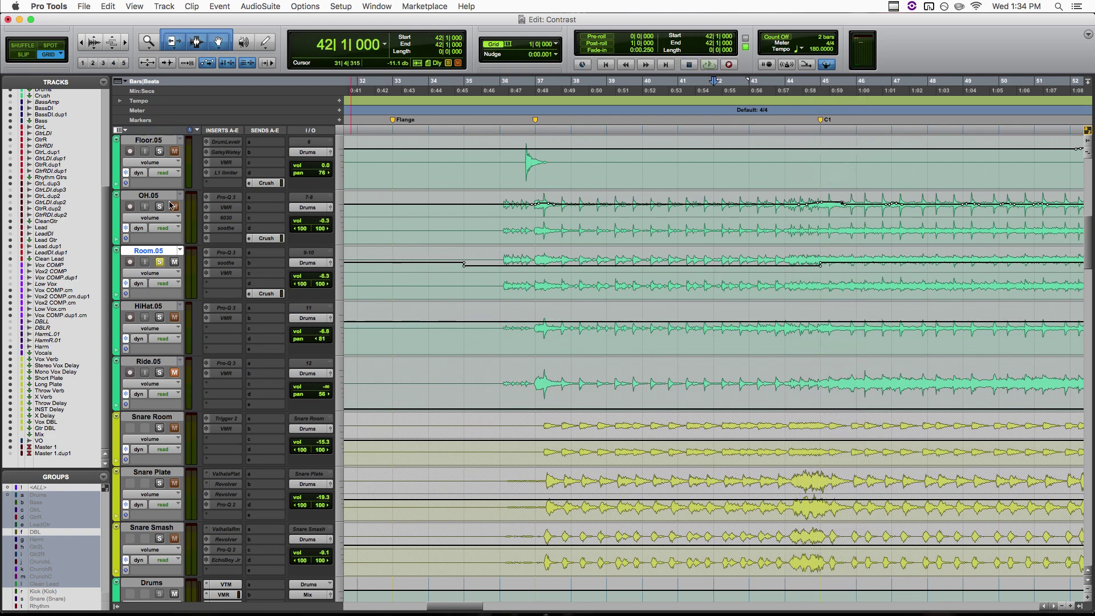
# Solo the OH.05 overhead track and play the passage leading into C1.
pyautogui.click(162, 207)
pyautogui.press('space')
pyautogui.press('space')
# Solo the BassDI and BassDI.dup1 tracks, then toggle their solo to compare them during playback.
pyautogui.scroll(-8, 427, 249)
pyautogui.click(160, 263)
pyautogui.click(159, 316)
pyautogui.click(149, 306)
pyautogui.keyDown('shift'); pyautogui.click(150, 250); pyautogui.keyUp('shift')
pyautogui.press('space')
pyautogui.hotkey('shift', 's')
pyautogui.press('space')
# Play the soloed BassDI and BassDI.dup1 tracks from bar 42 toward the volume automation change at C1.
pyautogui.click(512, 331)
pyautogui.hotkey('shift', 's')
pyautogui.press('Tab')
pyautogui.click(749, 334)
pyautogui.click(718, 330)
pyautogui.press('space')
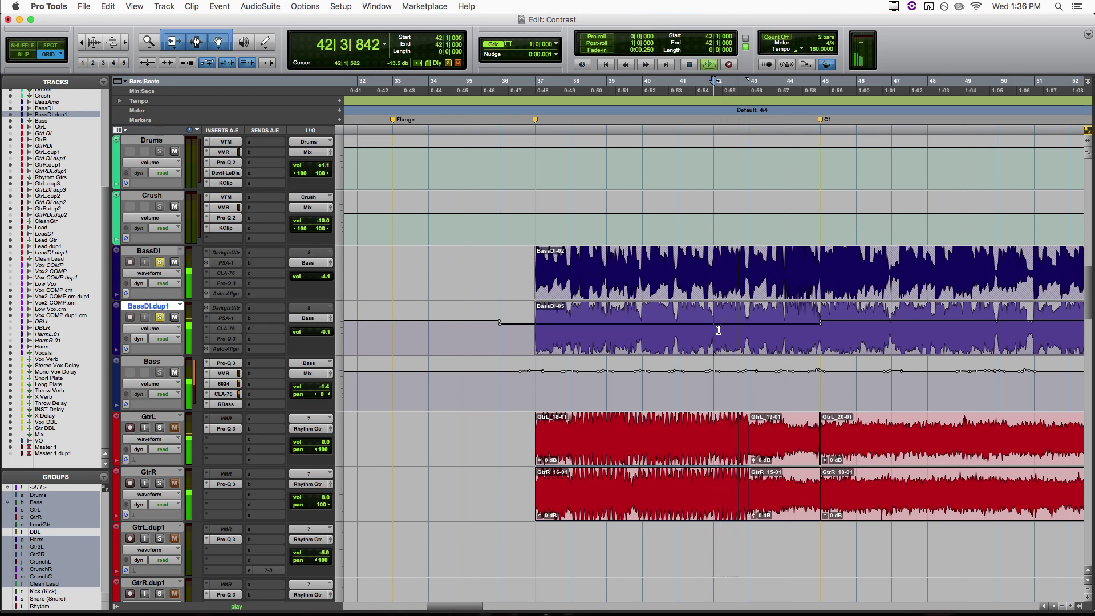
pyautogui.press('space')
# Play GtrL and GtrR from bar 37 while toggling the bypass of the Rhythm Gtrs Pro-Q 3 filter.
pyautogui.scroll(-2, 251, 296)
pyautogui.hotkey('alt', 'Tab')
pyautogui.moveTo(695, 349)
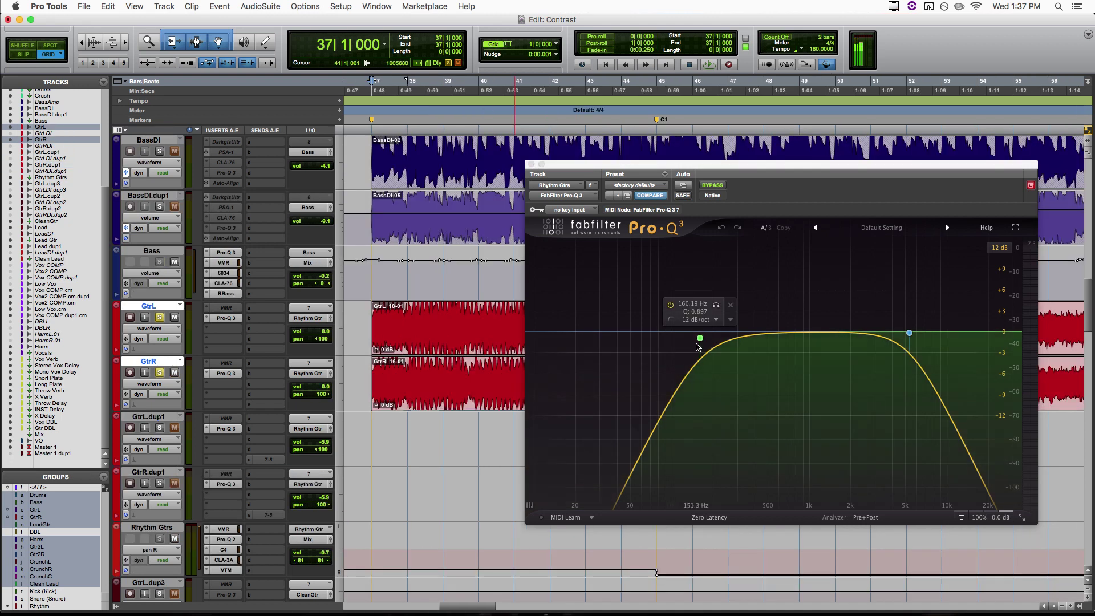
pyautogui.moveTo(907, 340)
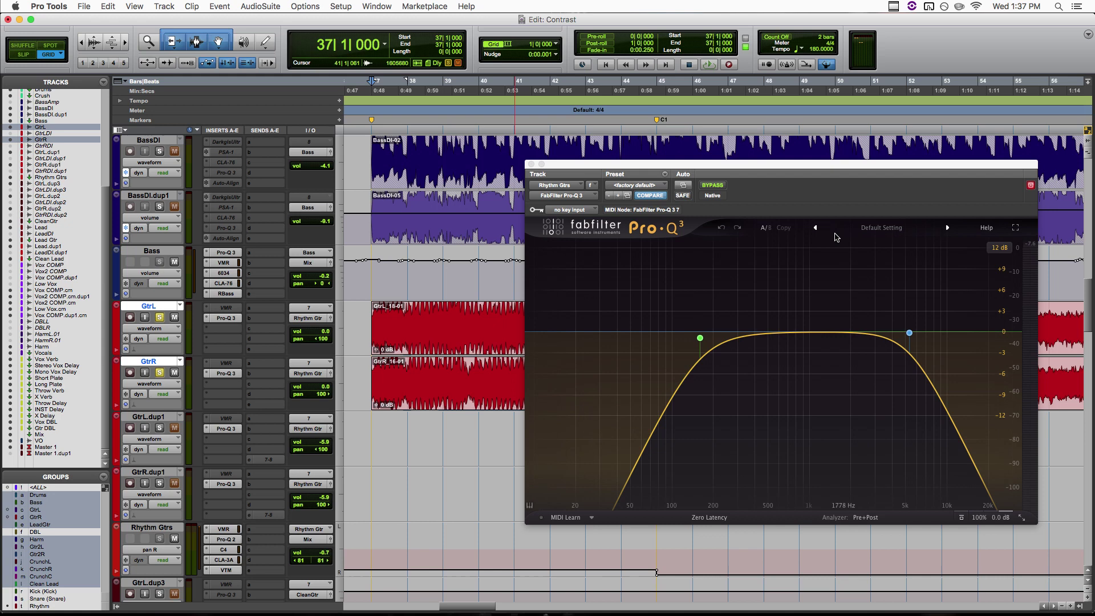
pyautogui.press('space')
pyautogui.click(712, 185)
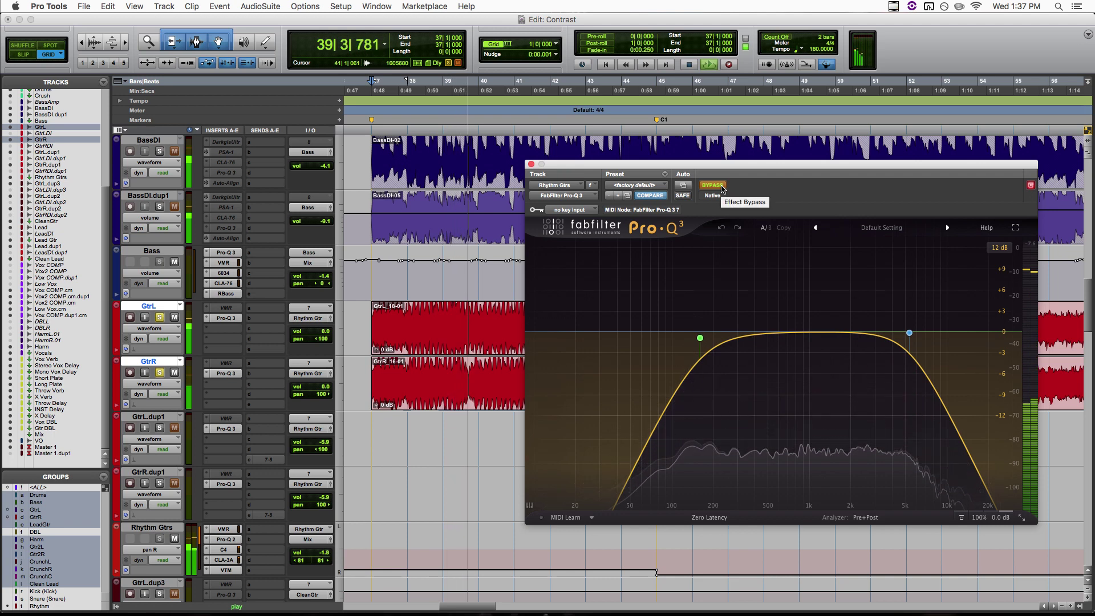
pyautogui.click(721, 186)
pyautogui.click(721, 186)
pyautogui.click(721, 187)
pyautogui.press('space')
# Play the soloed rhythm guitars from bar 41 through C1 with the Pro-Q 3 open, then close its window.
pyautogui.moveTo(733, 328)
pyautogui.hscroll(5, 396, 365)
pyautogui.scroll(2, 396, 365)
pyautogui.click(413, 367)
pyautogui.press('space')
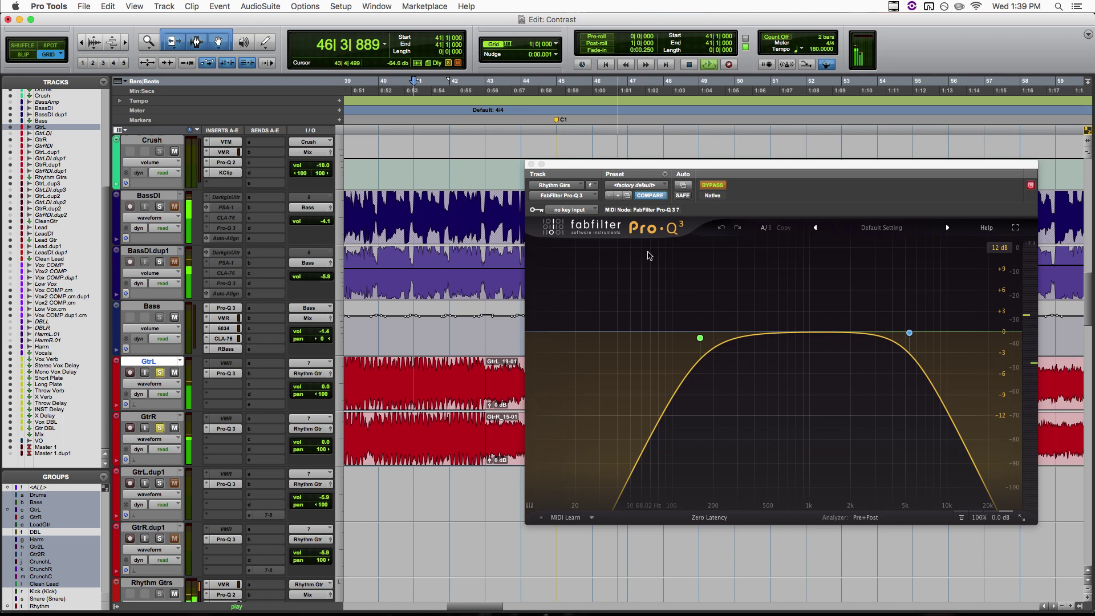
pyautogui.press('space')
pyautogui.press('ctrl+alt+super+w')
# Examine the pan automation on Rhythm Gtrs before C1 and play the guitars from bar 40 across the change.
pyautogui.scroll(-3, 428, 388)
pyautogui.hscroll(-3, 476, 435)
pyautogui.moveTo(656, 433); pyautogui.dragTo(701, 436)
pyautogui.click(700, 436)
pyautogui.hscroll(-3, 476, 447)
pyautogui.click(479, 444)
pyautogui.click(552, 430)
pyautogui.press('space')
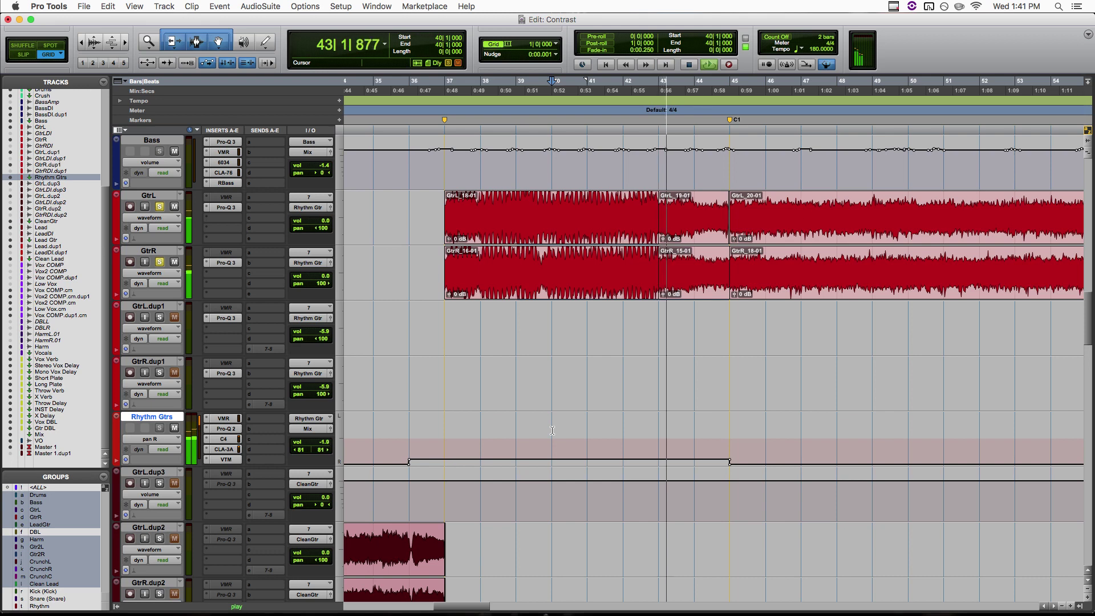
pyautogui.press('space')
# Move the INST Delay EchoBoy window clear of the tracks and highlight the lead guitar passage from about bar 37.
pyautogui.scroll(-7, 462, 370)
pyautogui.click(444, 119)
pyautogui.moveTo(779, 167); pyautogui.dragTo(801, 38)
pyautogui.moveTo(374, 387); pyautogui.dragTo(781, 376)
pyautogui.click(362, 414)
# Play the lead guitar passage from bar 41 while toggling a track's solo.
pyautogui.scroll(6, 362, 414)
pyautogui.scroll(-5, 505, 244)
pyautogui.click(567, 438)
pyautogui.click(508, 438)
pyautogui.press('space')
pyautogui.click(160, 372)
pyautogui.press('space')
pyautogui.scroll(-10, 370, 371)
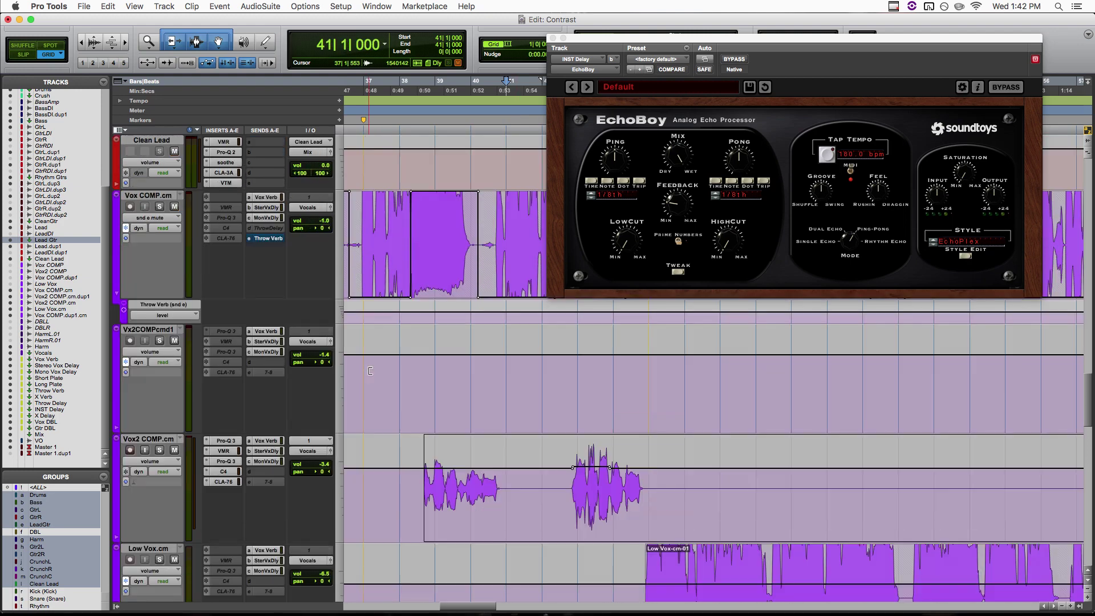
# Close the EchoBoy window and place the playback position at bar 43 on the Vx2COMPcmd1 track.
pyautogui.scroll(2, 370, 371)
pyautogui.click(552, 39)
pyautogui.click(577, 433)
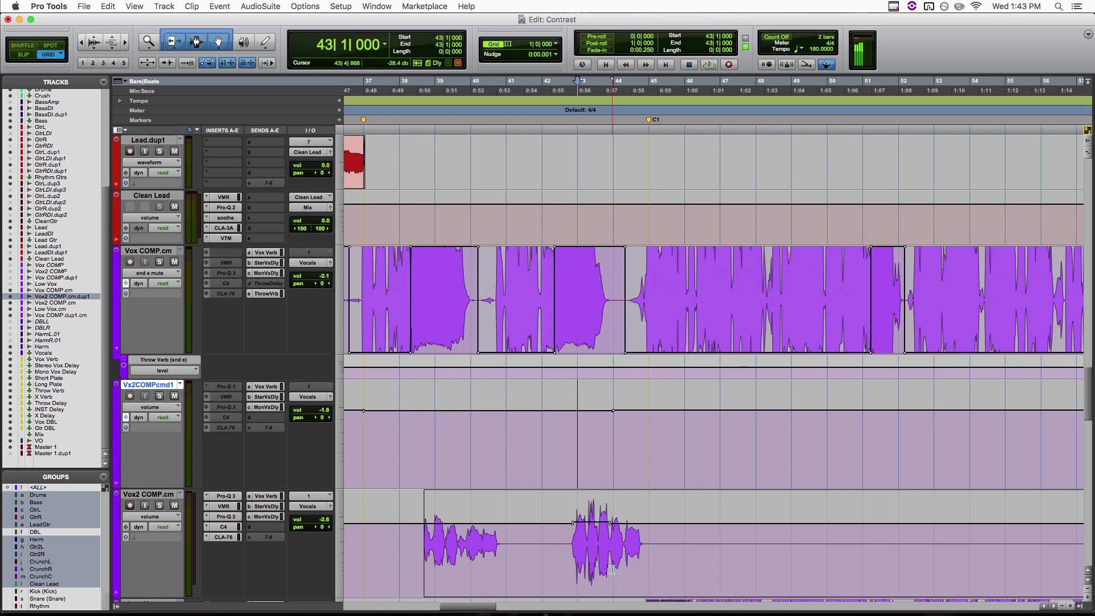
# Highlight the second phrase on Vox2 COMP.cm and play it with the track's first Pro-Q 3 open.
pyautogui.moveTo(578, 561); pyautogui.dragTo(648, 562)
pyautogui.click(232, 495)
pyautogui.press('space')
pyautogui.click(402, 547)
pyautogui.click(470, 536)
# Toggle solo on Vox COMP.cm and Vox2 COMP.cm and play the vocals from bar 41.
pyautogui.moveTo(476, 291); pyautogui.dragTo(502, 290)
pyautogui.hscroll(-2, 376, 441)
pyautogui.click(375, 441)
pyautogui.click(159, 261)
pyautogui.click(159, 505)
pyautogui.press('space')
pyautogui.press('space')
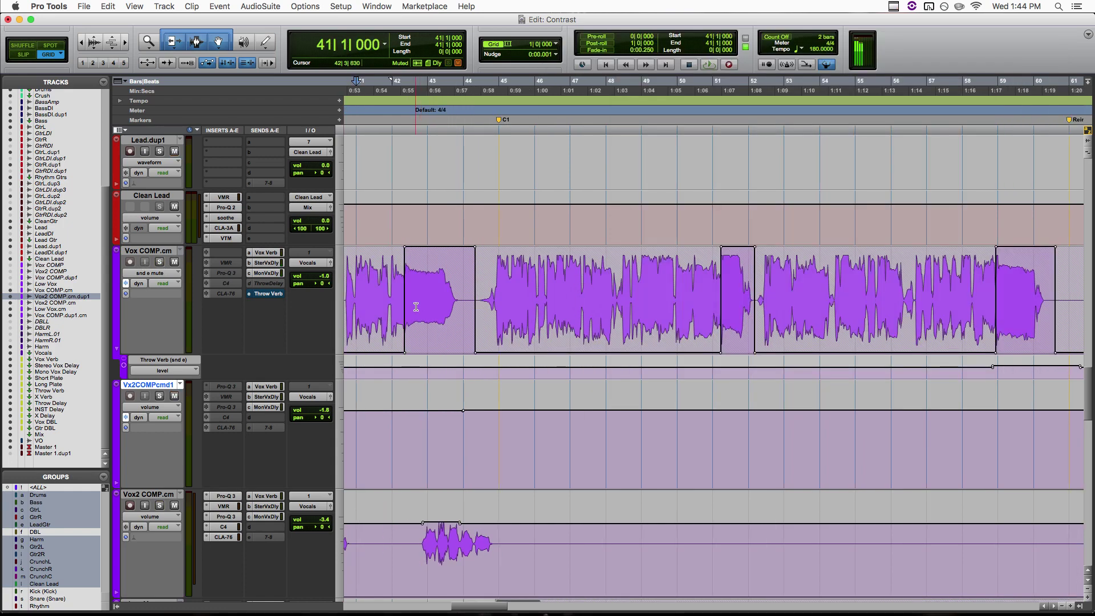
# Go to the Master 1 track and highlight its volume automation before and after the C1 marker.
pyautogui.scroll(-8, 415, 307)
pyautogui.hscroll(-4, 416, 306)
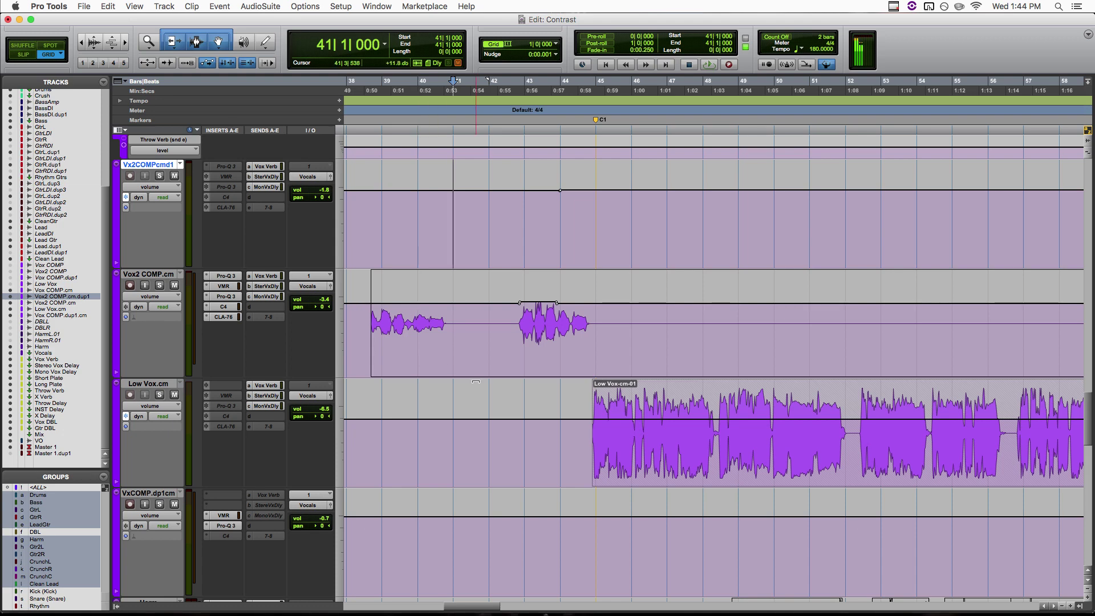
pyautogui.scroll(-15, 476, 381)
pyautogui.hscroll(-4, 726, 477)
pyautogui.click(726, 477)
pyautogui.moveTo(708, 478); pyautogui.dragTo(872, 480)
pyautogui.click(663, 482)
pyautogui.press('super+a')
pyautogui.moveTo(705, 479); pyautogui.dragTo(587, 476)
# Play the full mix from bar 41 toward the Master 1 volume automation change at C1.
pyautogui.click(565, 476)
pyautogui.press('space')
pyautogui.press('space')
pyautogui.press('super+a')
pyautogui.click(569, 478)
pyautogui.press('space')
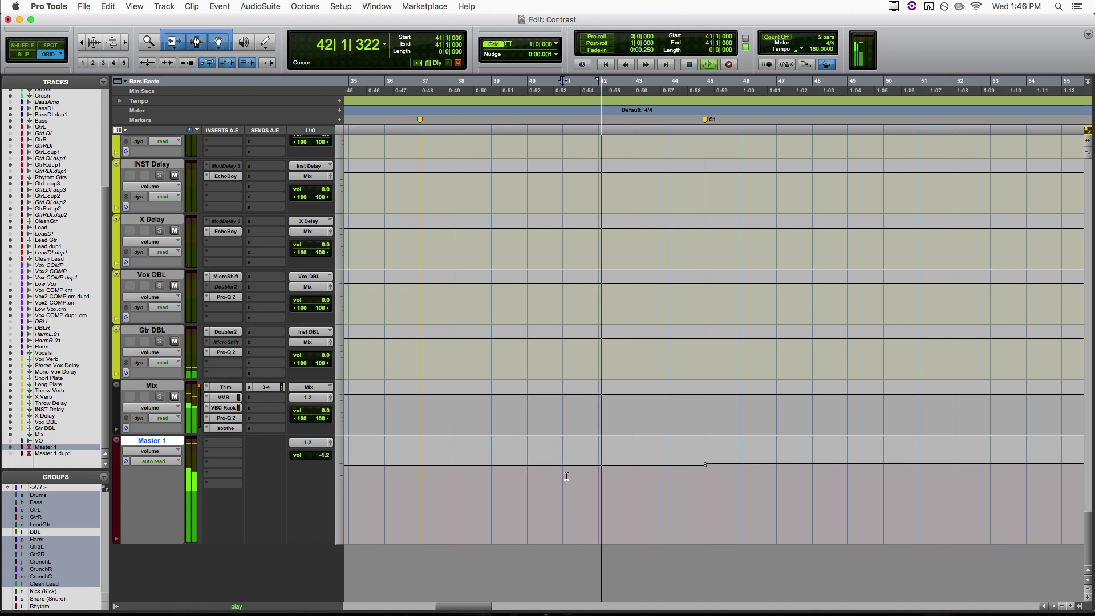